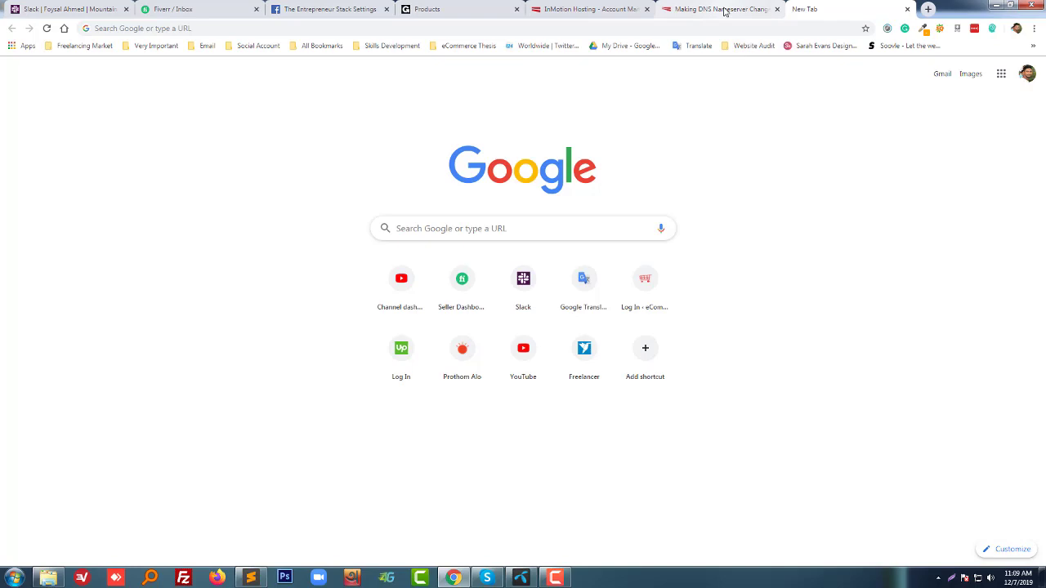
Step: Read through InMotion's 'Making DNS Nameserver Changes' GoDaddy steps, then switch to the GoDaddy domain list
left_click(610, 14)
left_click(670, 9)
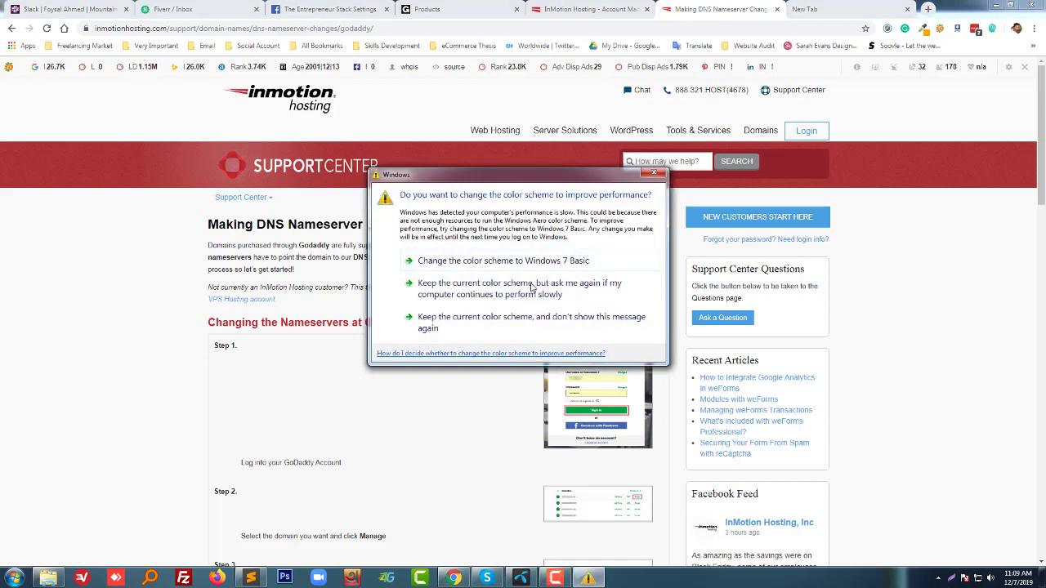
left_click(509, 320)
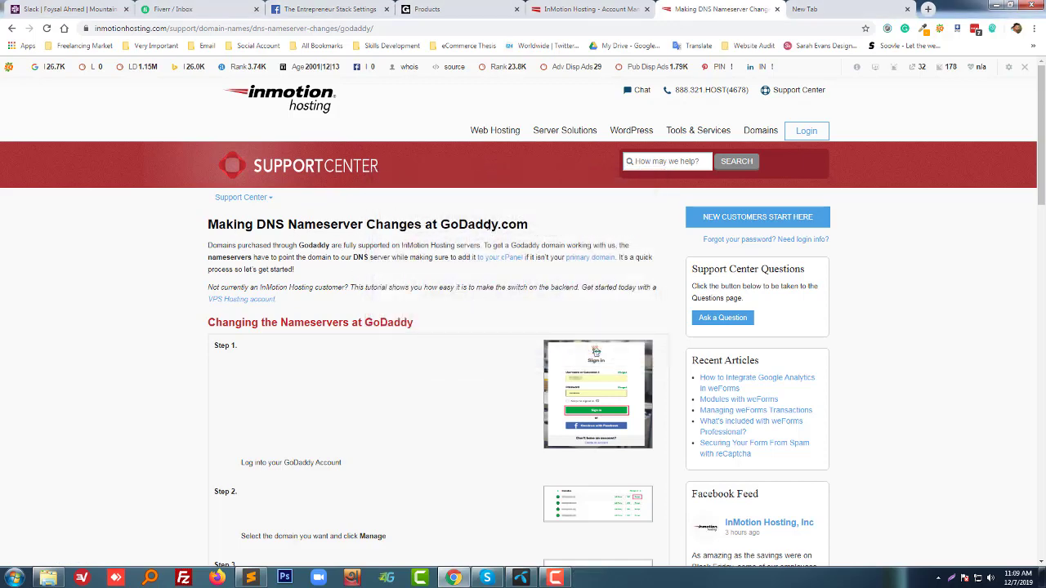
scroll(211, 275, "down", 1)
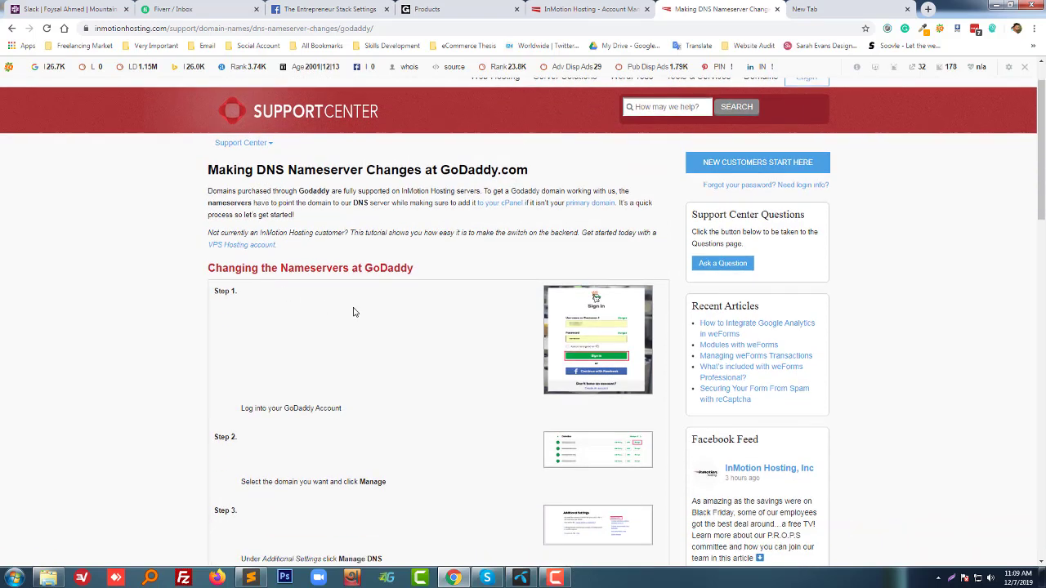
scroll(296, 290, "down", 1)
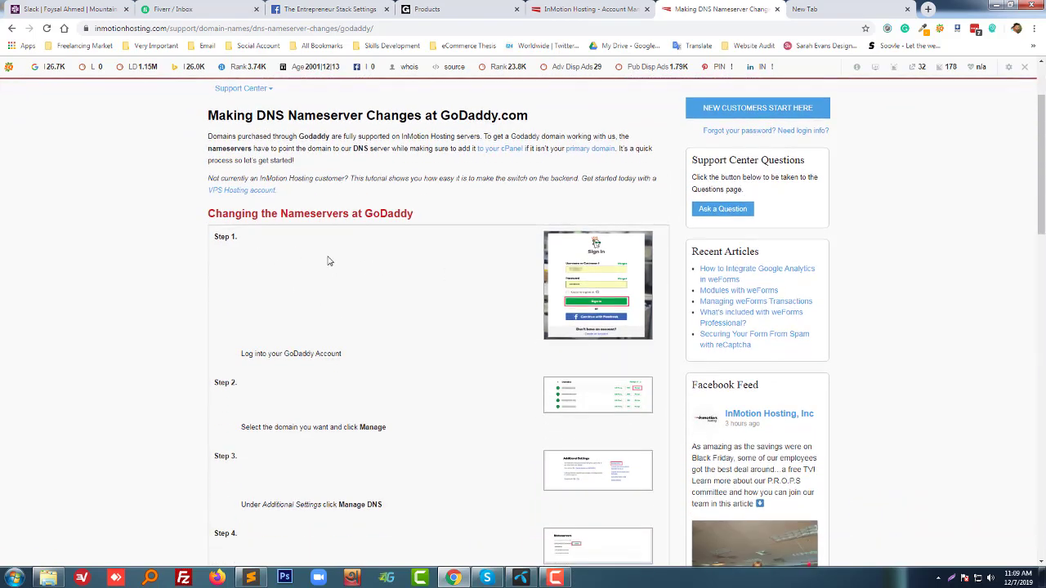
scroll(488, 261, "down", 1)
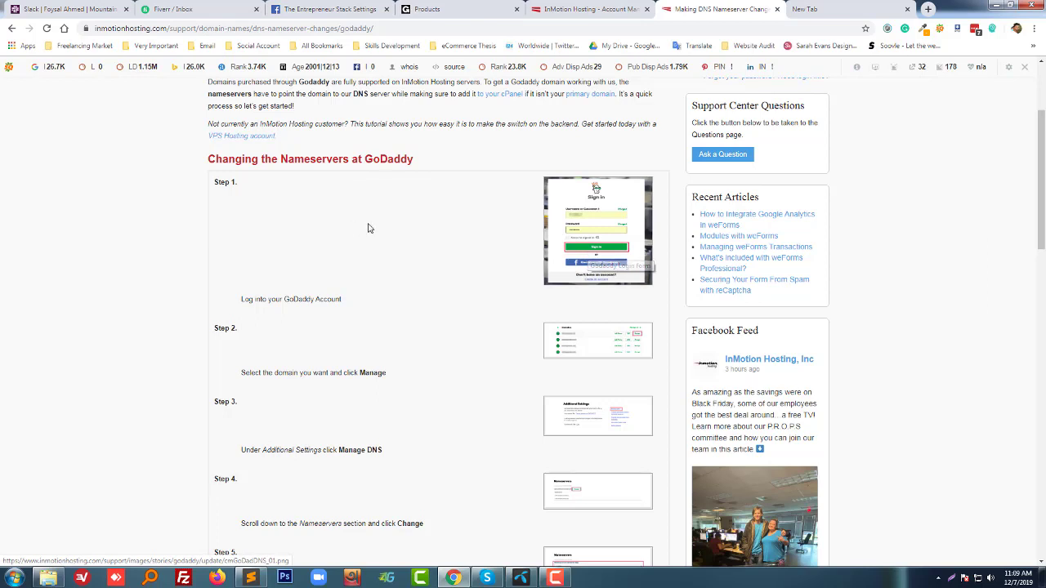
scroll(585, 278, "down", 1)
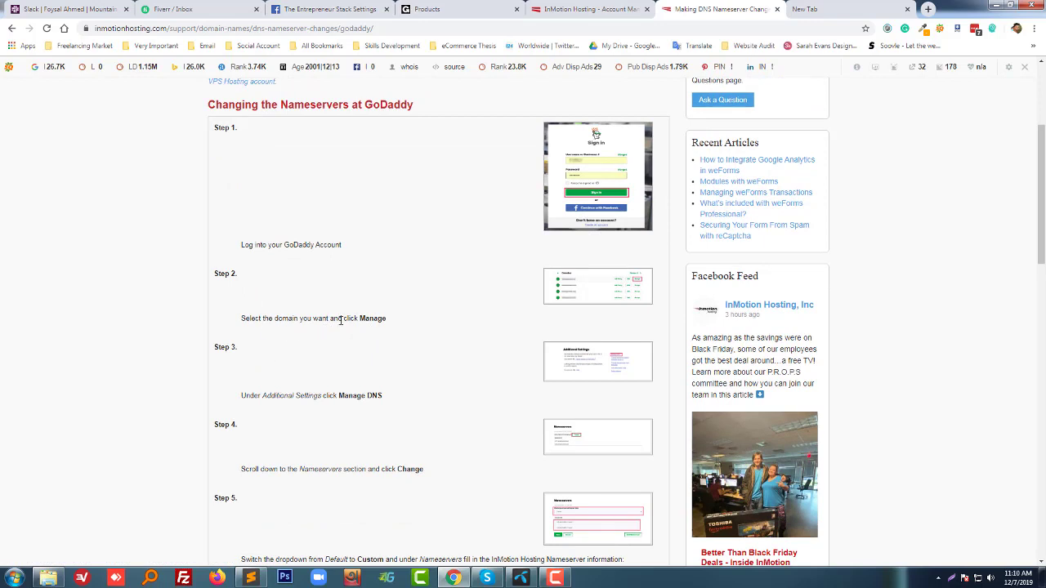
left_click(427, 9)
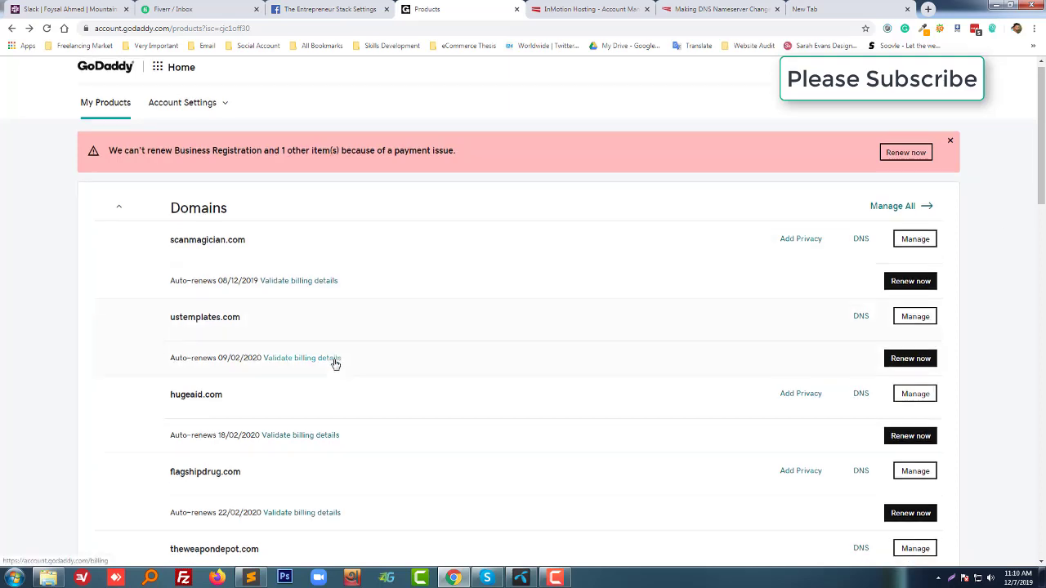
Step: Search the GoDaddy domain list for 'theentrepreneurstack' and step through the matches
scroll(335, 364, "down", 2)
key("ctrl+f")
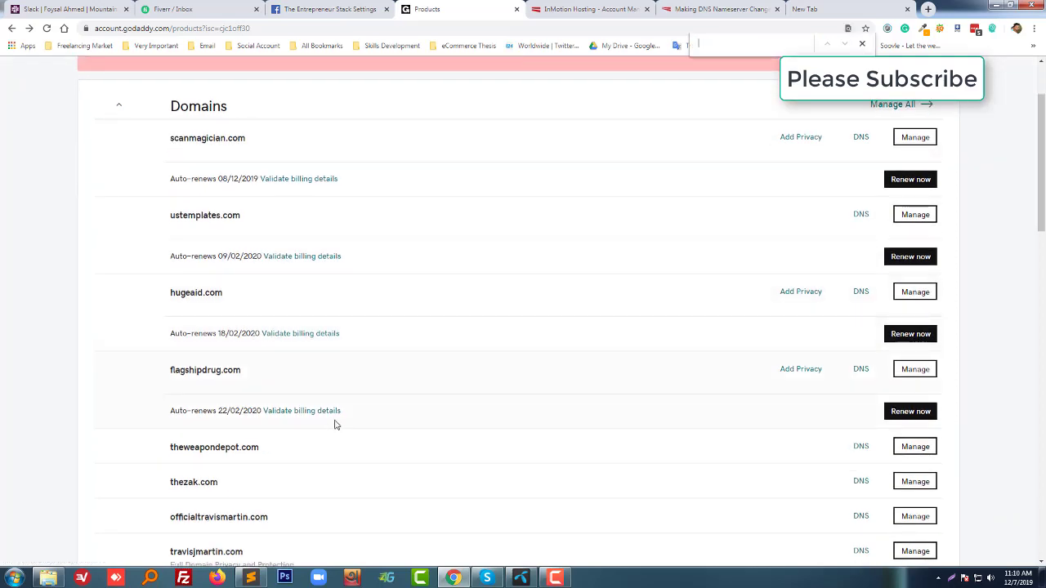
left_click(331, 8)
left_click(440, 8)
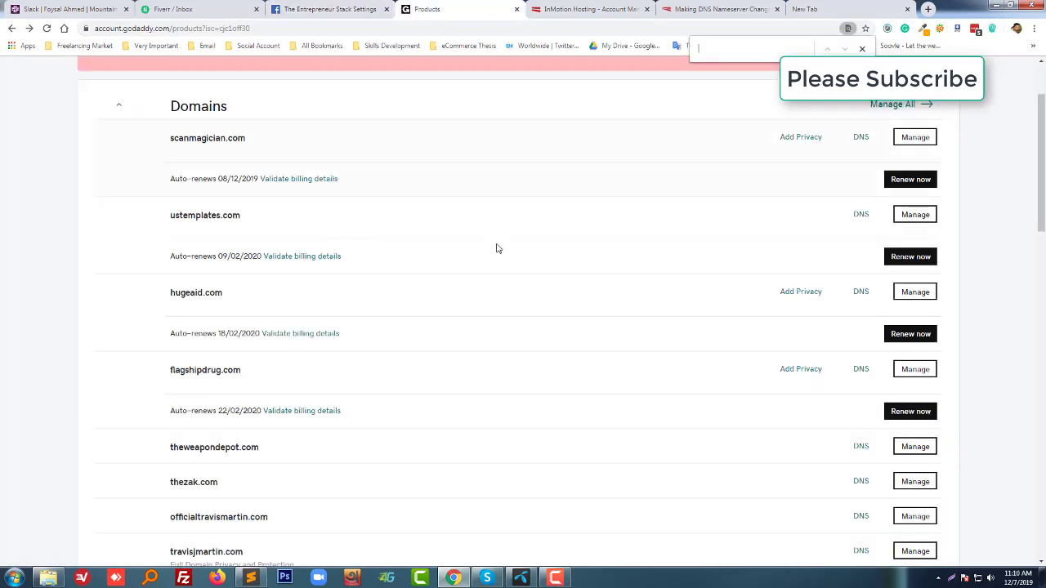
type("theentrepreneurstack")
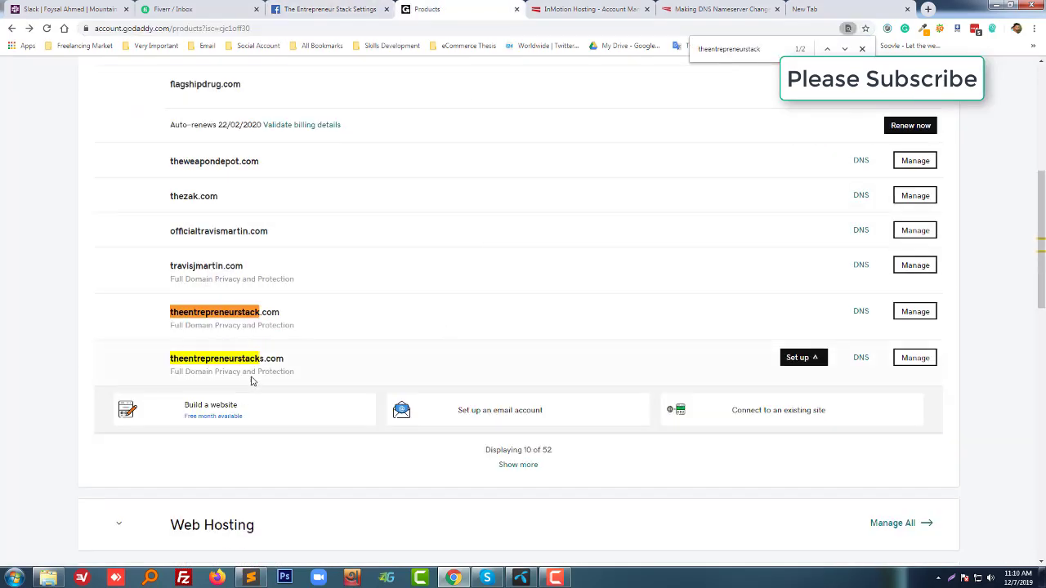
key("Return")
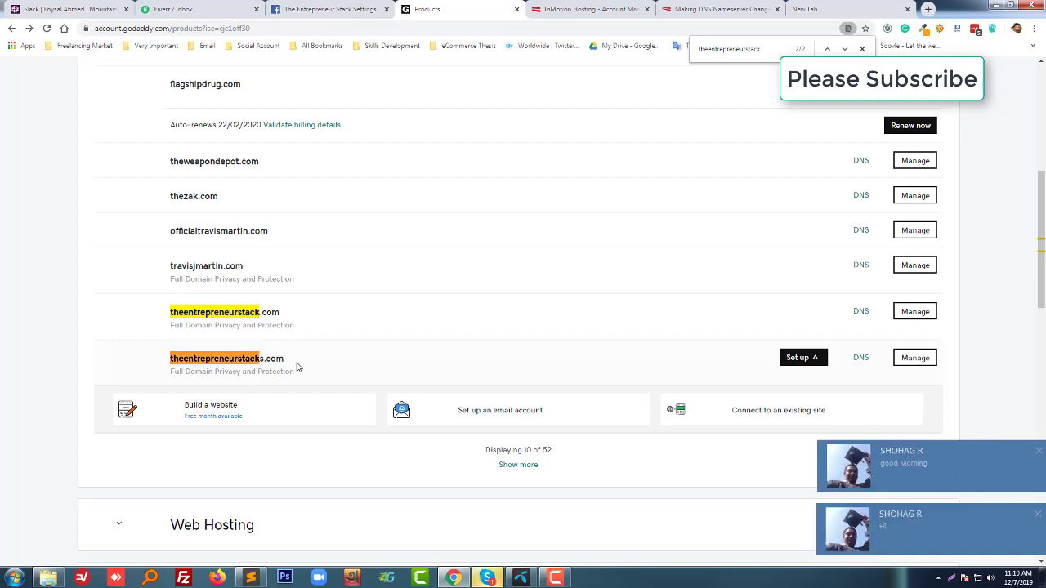
key("Return")
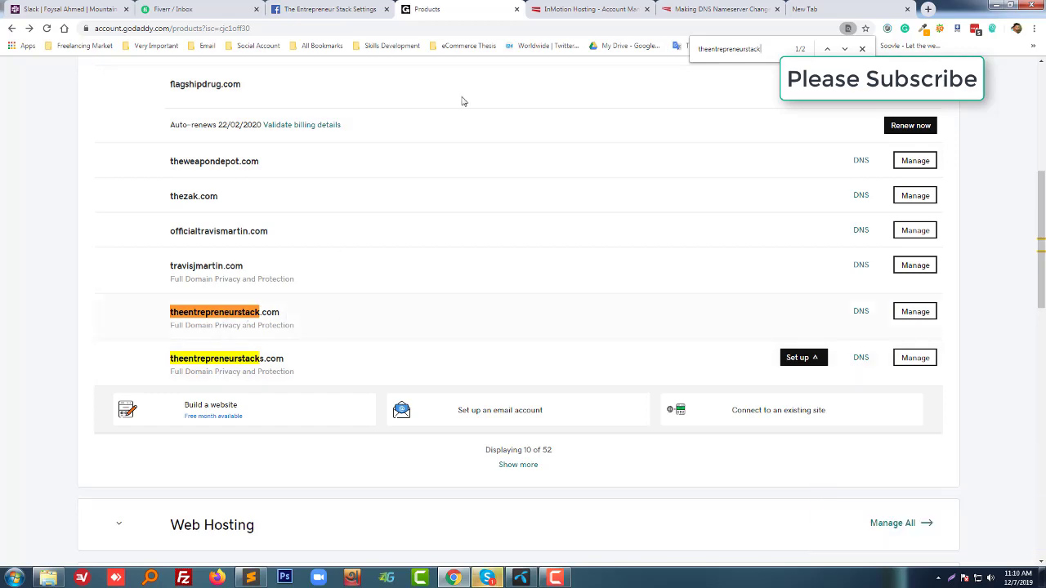
Step: Check Step 2 of InMotion's guide, highlighting the word Manage
left_click(588, 9)
left_click(691, 7)
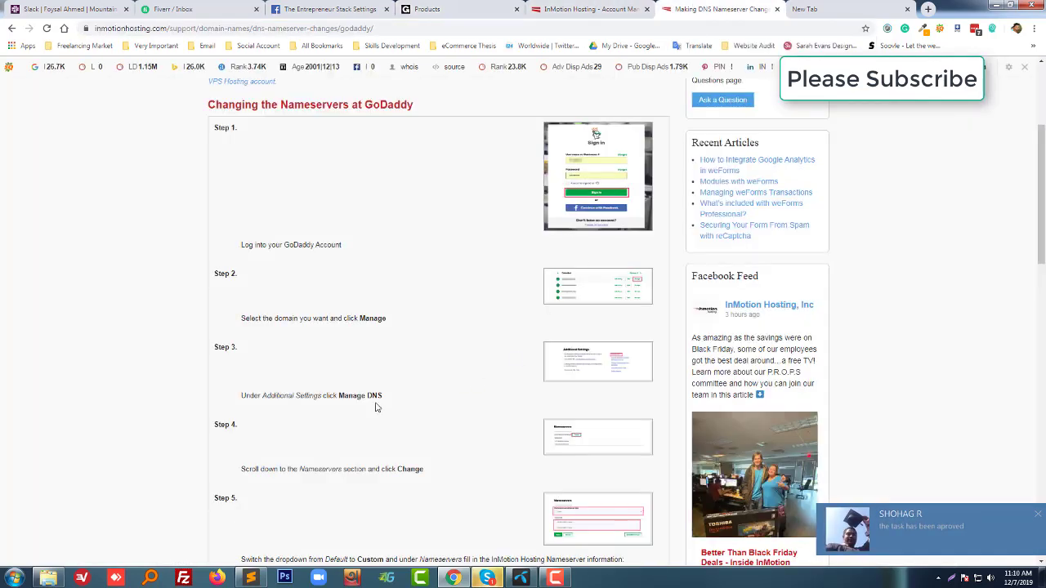
double_click(370, 318)
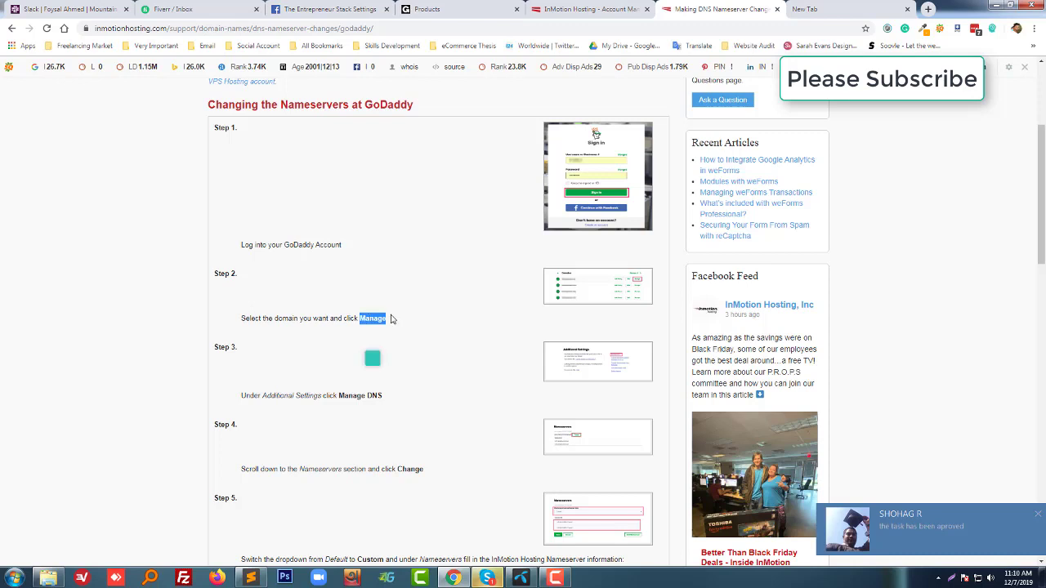
left_click(390, 318)
left_click_drag(390, 318, 360, 319)
Step: Click Manage on the theentrepreneurstack.com row, then bring InMotion's guide back into view
left_click(427, 9)
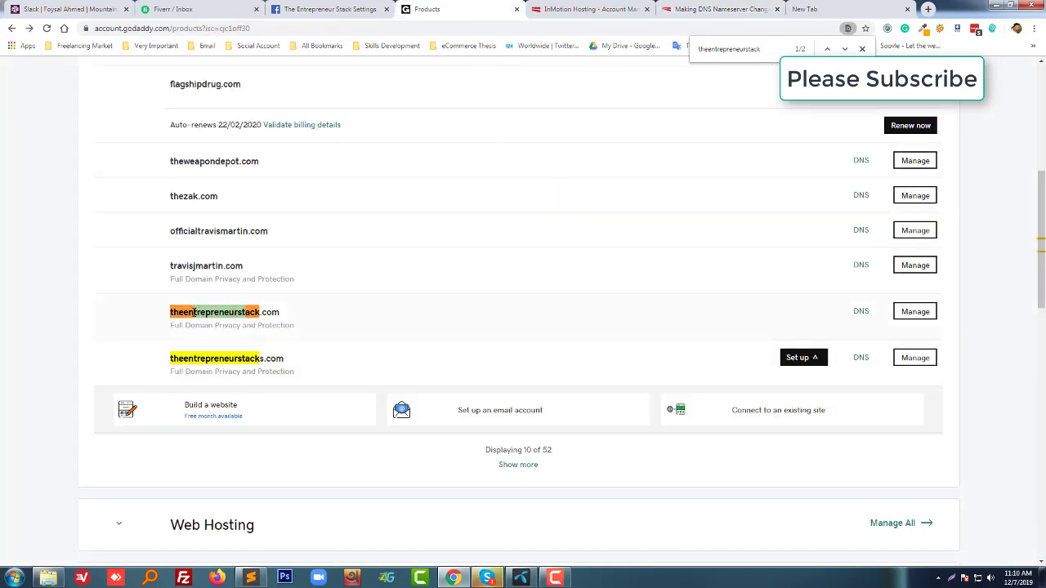
triple_click(246, 312)
left_click(247, 314)
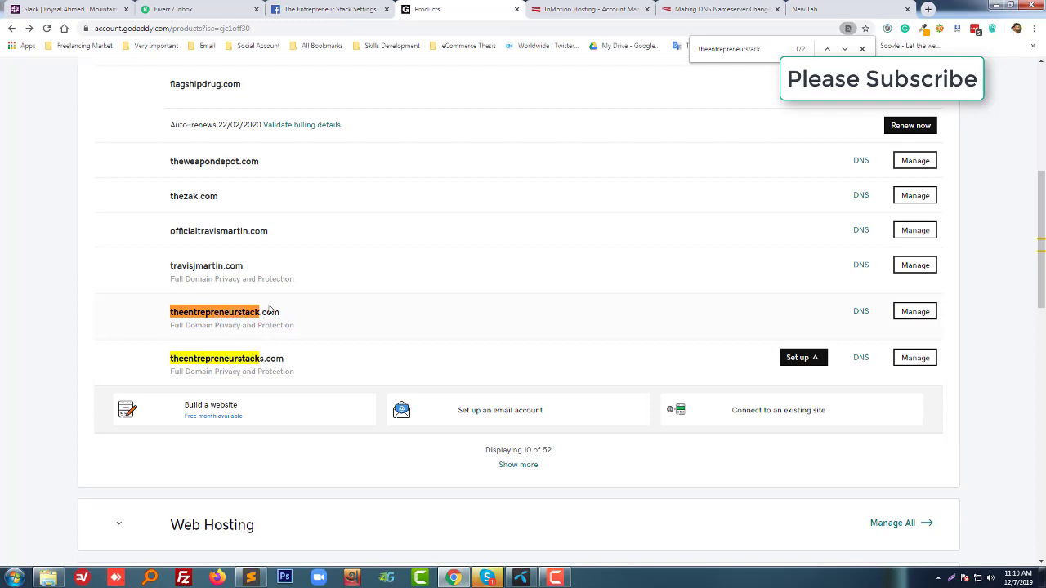
left_click(264, 316)
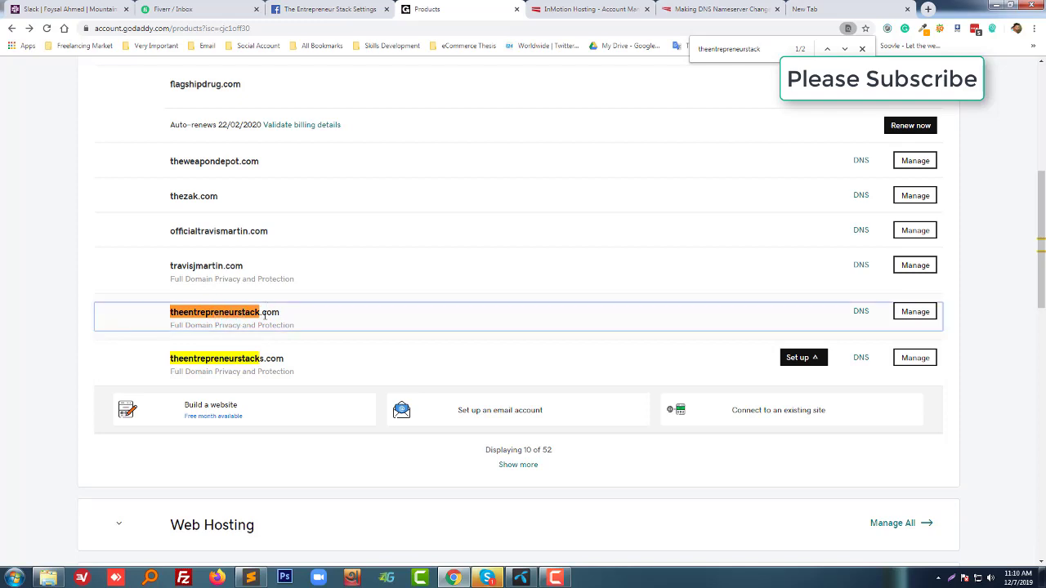
key("ctrl+f")
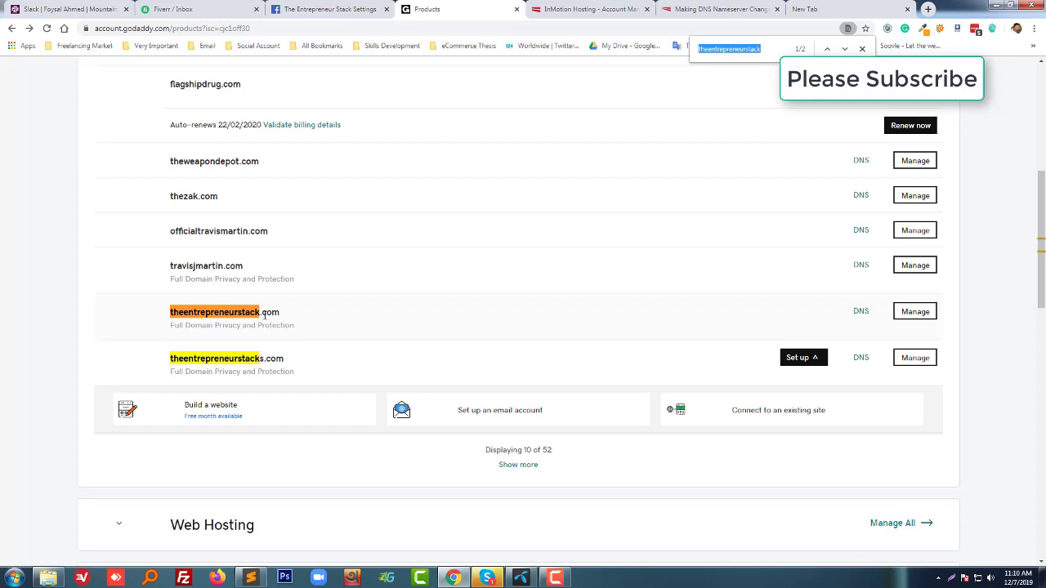
key("Escape")
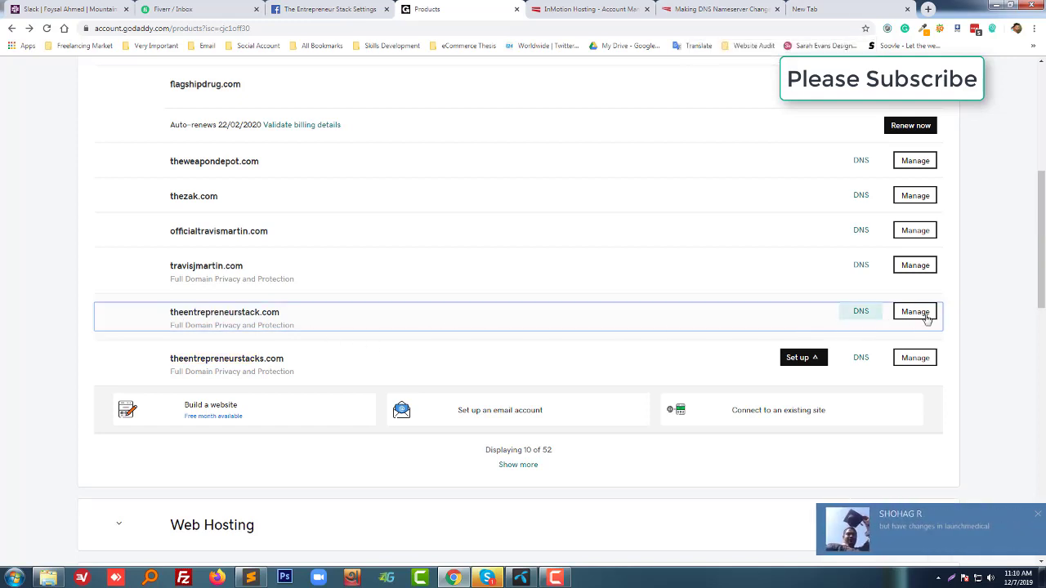
left_click(924, 314)
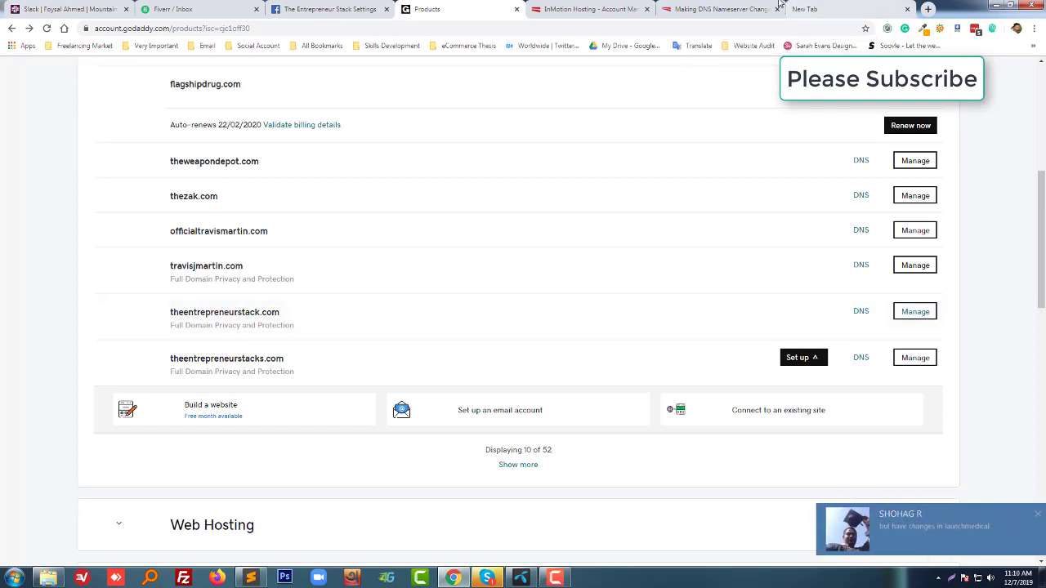
left_click_drag(781, 7, 650, 8)
double_click(372, 318)
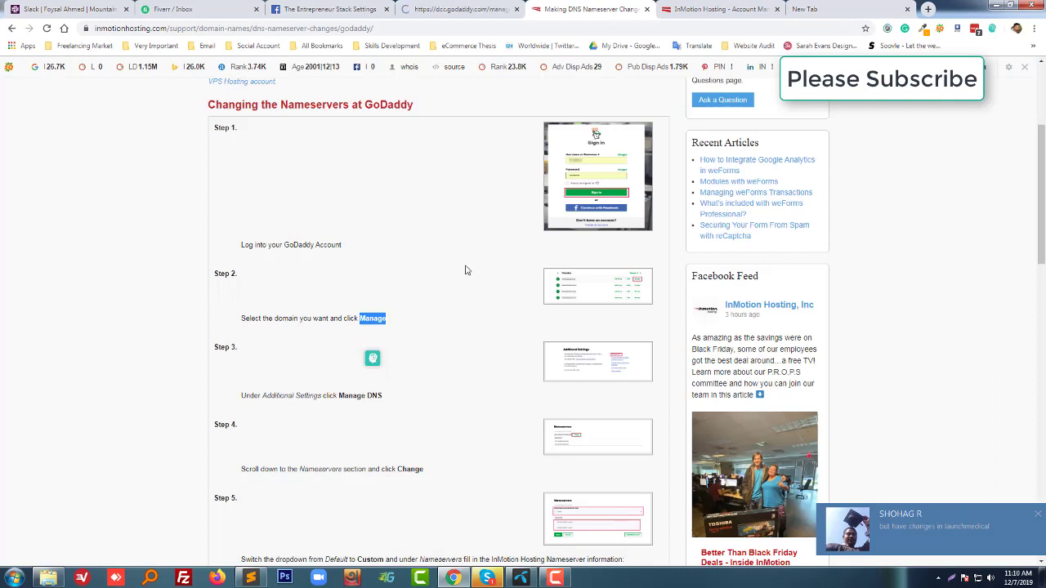
Step: Scroll to Additional Settings on theentrepreneurstack.com's settings page and choose Manage DNS
left_click(373, 359)
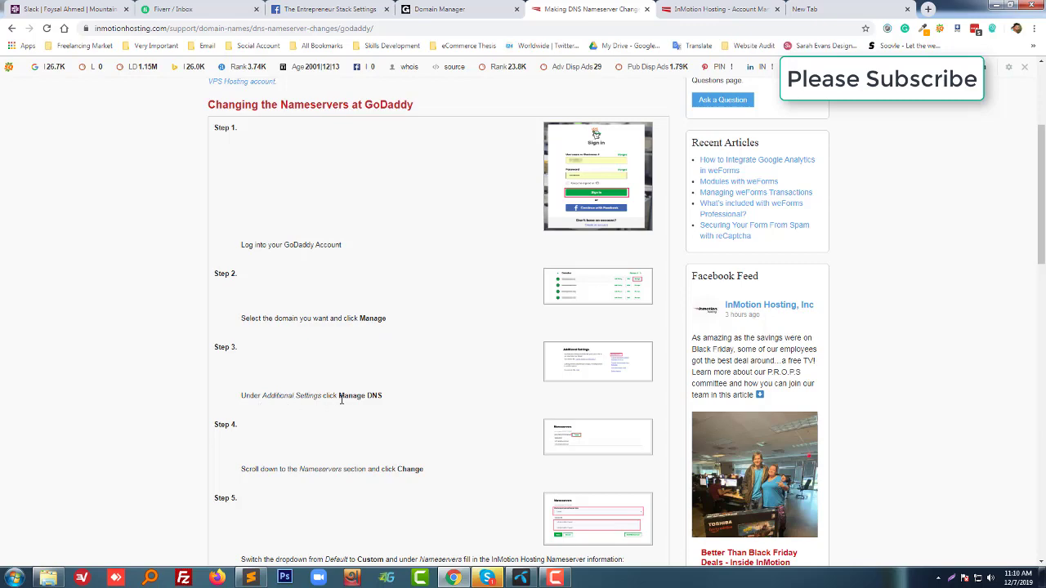
left_click(454, 9)
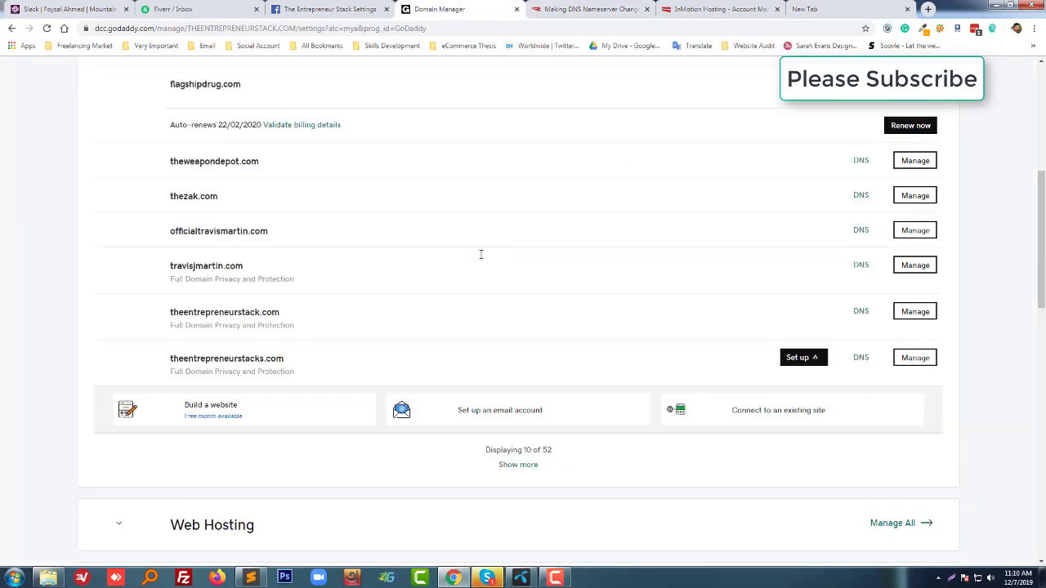
scroll(364, 275, "down", 3)
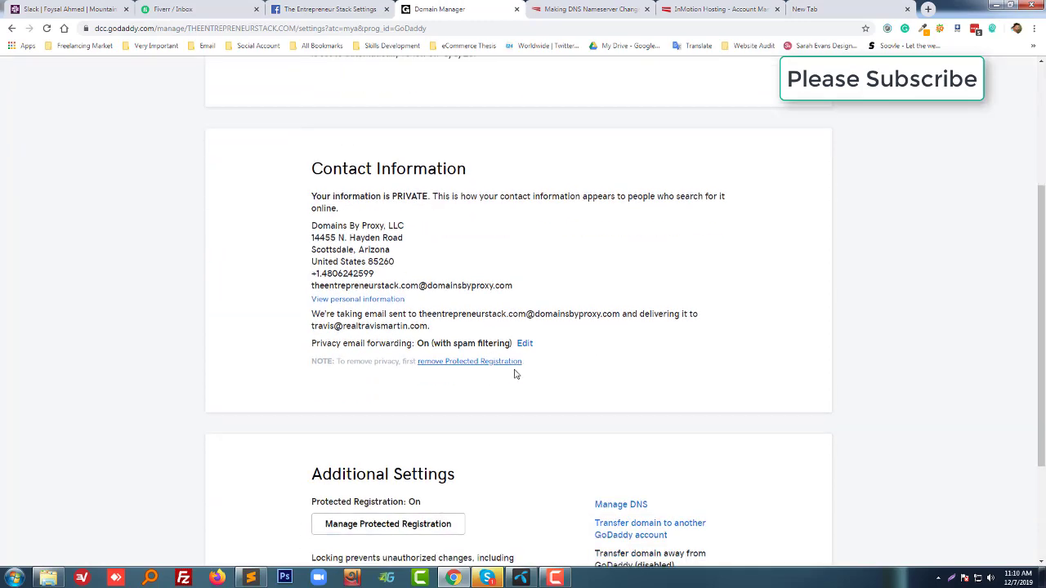
scroll(514, 374, "down", 1)
left_click_drag(319, 365, 478, 365)
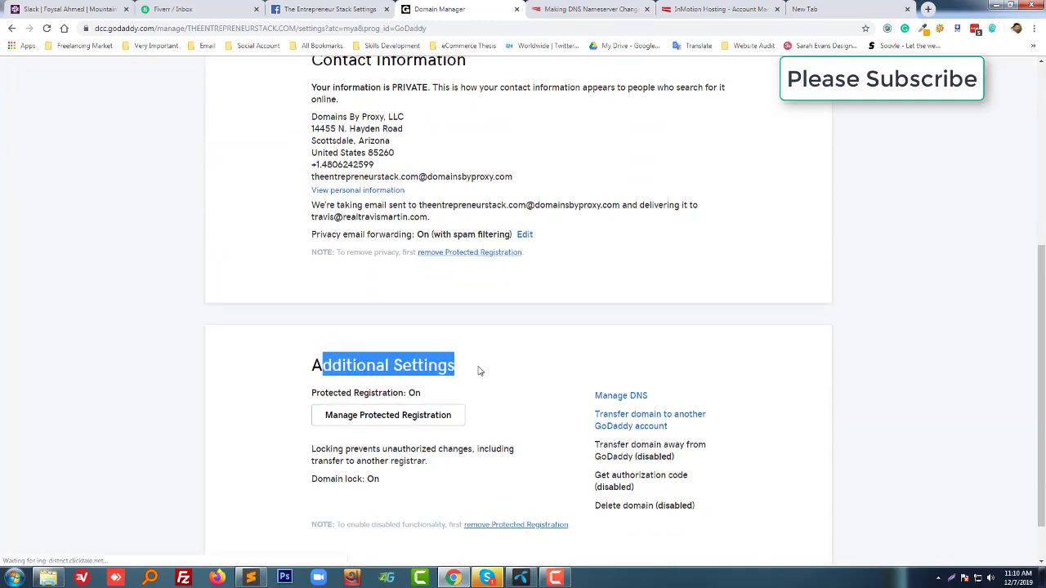
left_click(357, 381)
left_click_drag(299, 367, 491, 368)
left_click(492, 369)
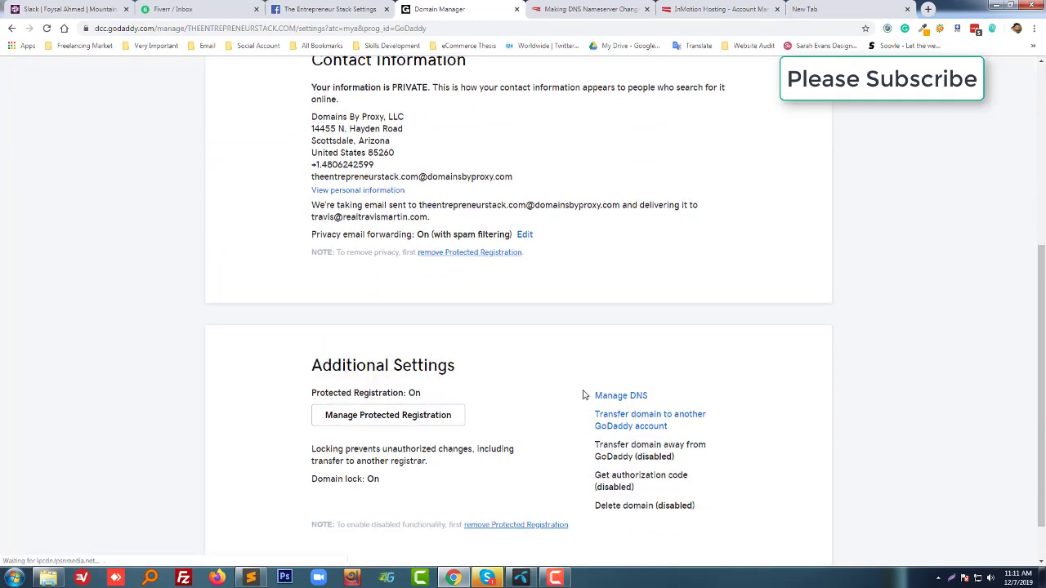
left_click(619, 398)
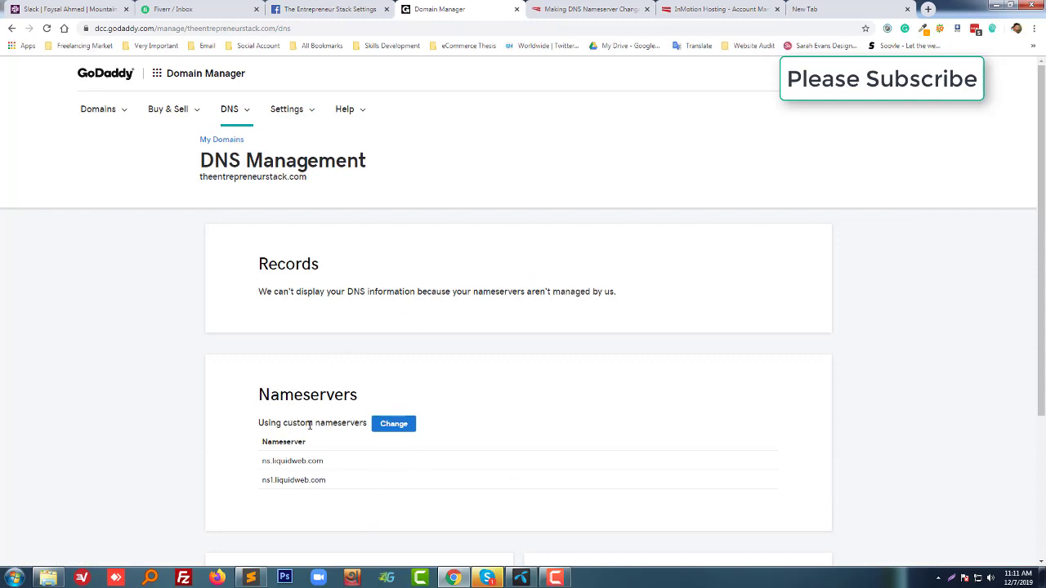
Step: Compare step 4 of InMotion's guide with the Nameservers section on GoDaddy's DNS page
left_click(604, 8)
scroll(392, 401, "down", 1)
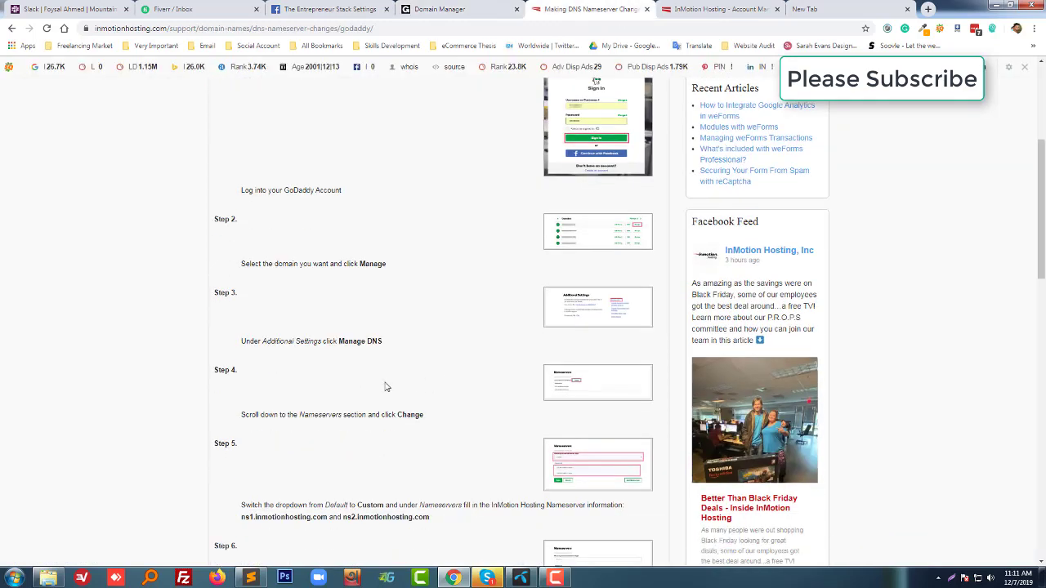
scroll(270, 400, "down", 1)
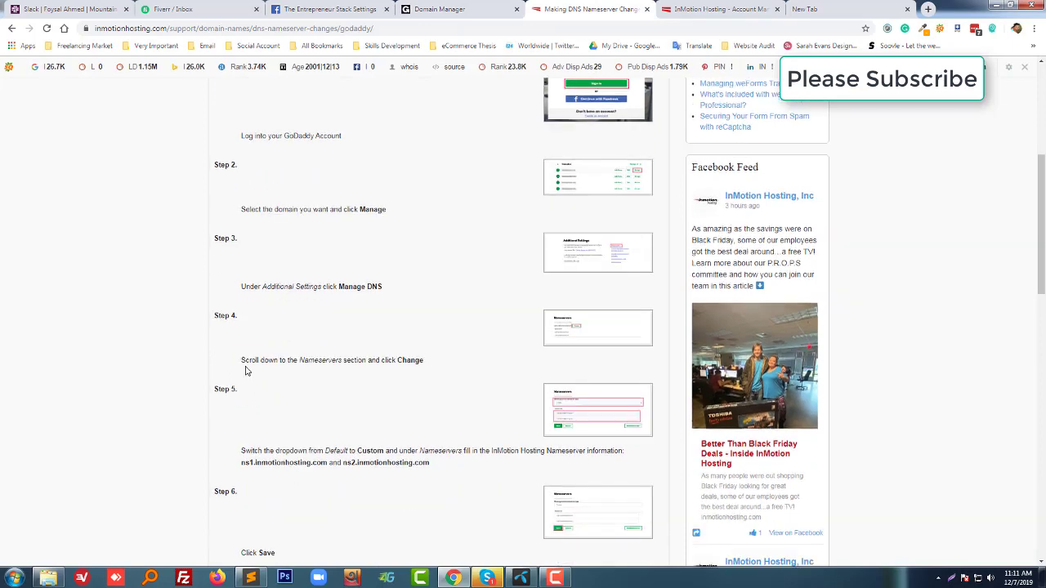
left_click_drag(246, 371, 315, 367)
left_click(363, 357)
left_click(439, 9)
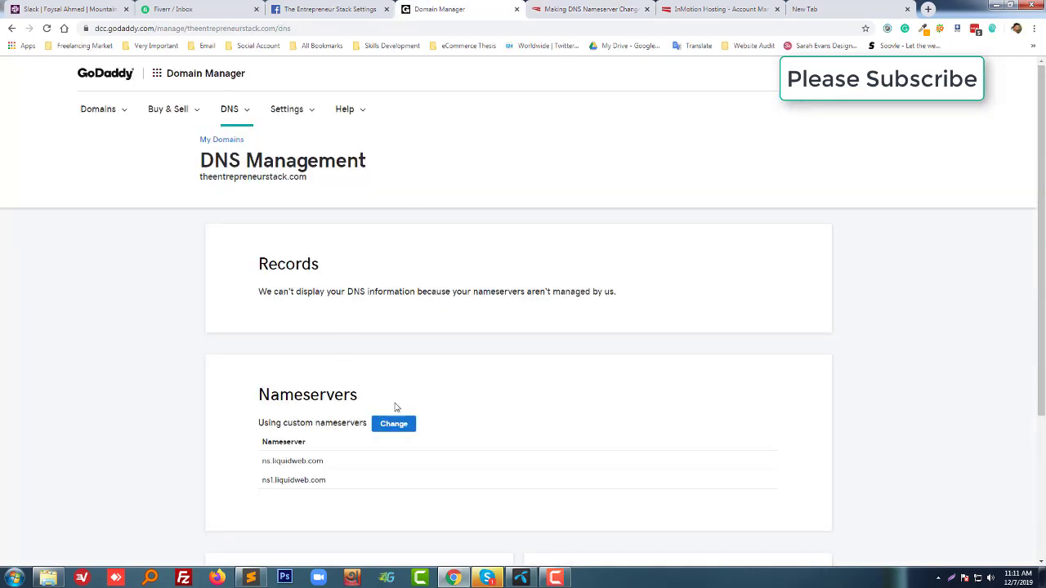
mouse_move(357, 396)
left_mouse_down()
mouse_move(257, 397)
mouse_move(346, 397)
mouse_move(292, 385)
left_mouse_up()
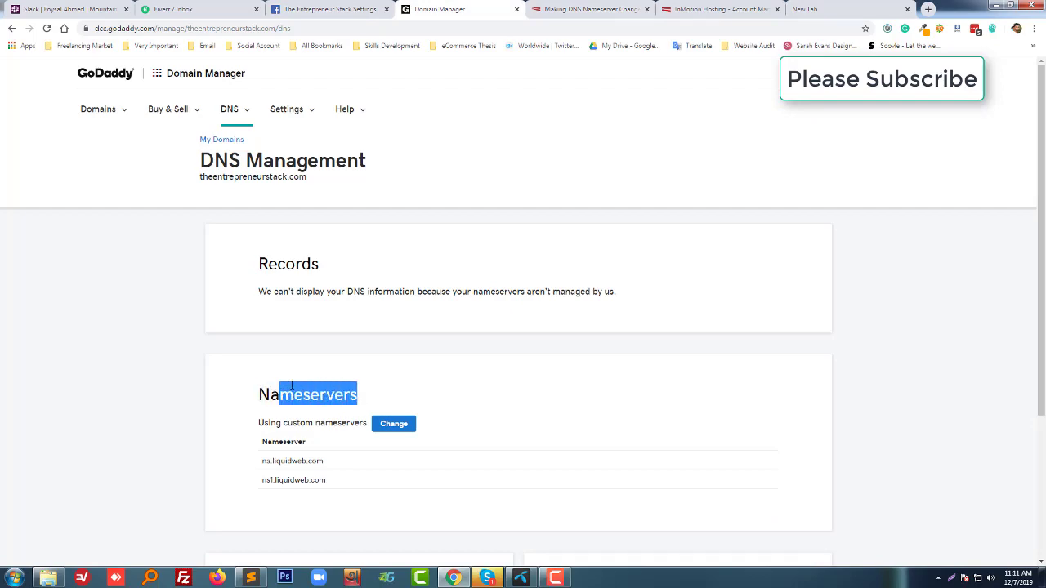
Step: Click Change under Nameservers, then read the guide's final ns1/ns2.inmotionhosting.com steps
left_click(588, 9)
scroll(350, 329, "down", 1)
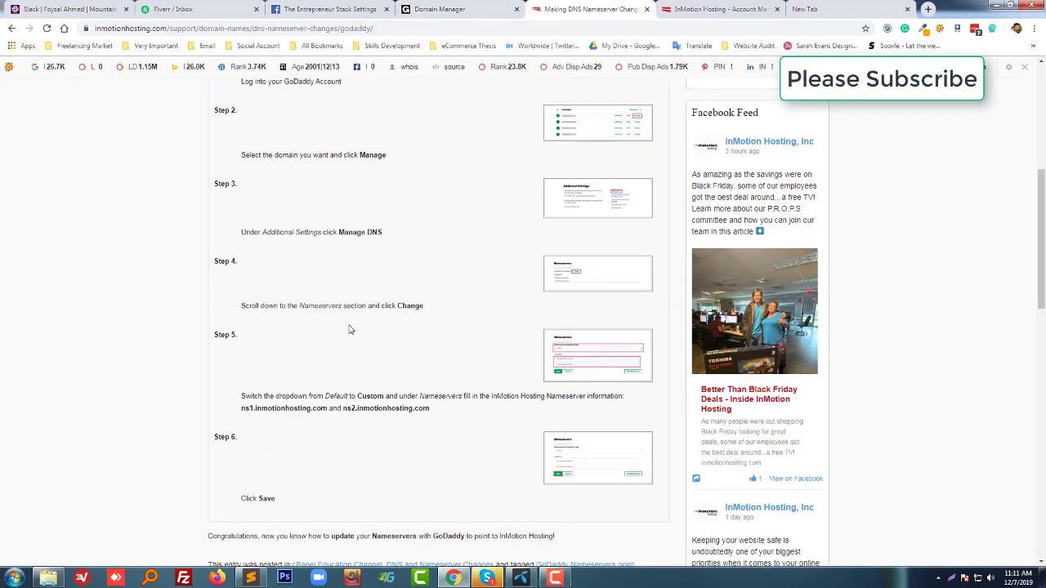
left_click(460, 4)
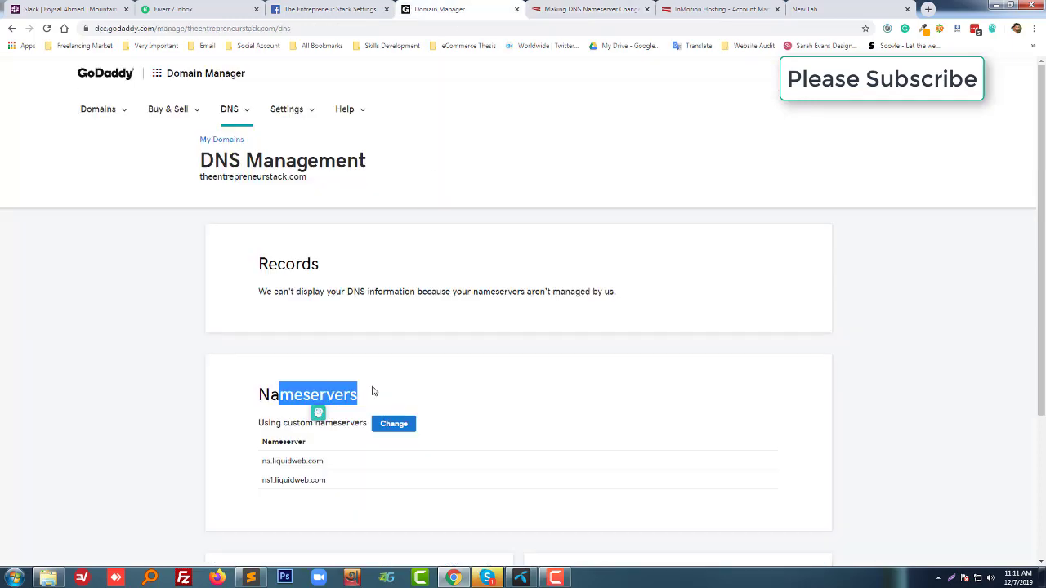
left_click(478, 423)
left_click(393, 423)
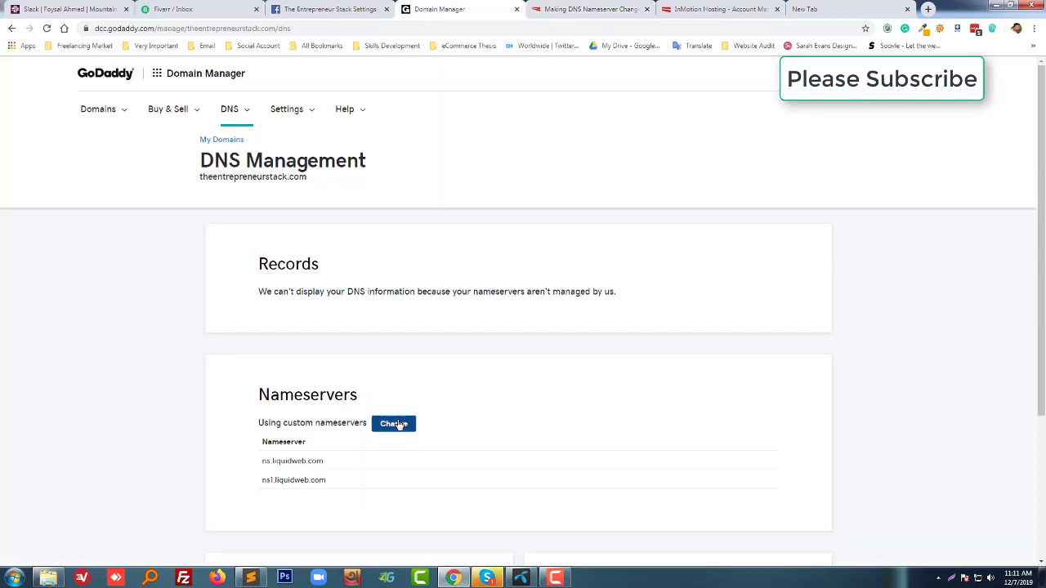
left_click(577, 4)
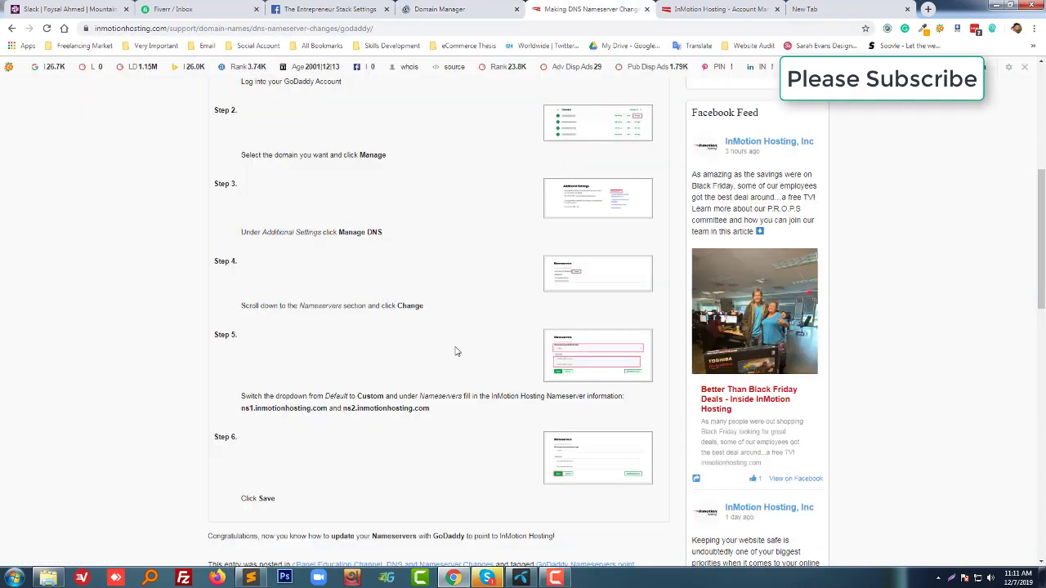
scroll(294, 397, "down", 1)
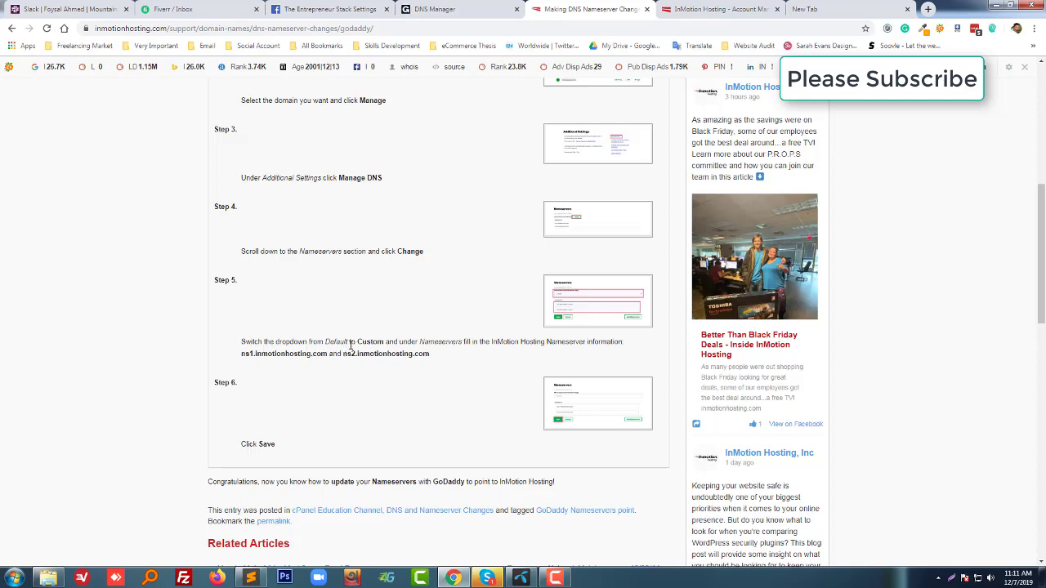
Step: Replace the first nameserver with ns1.inmotionhosting.com copied from the guide
left_click(462, 9)
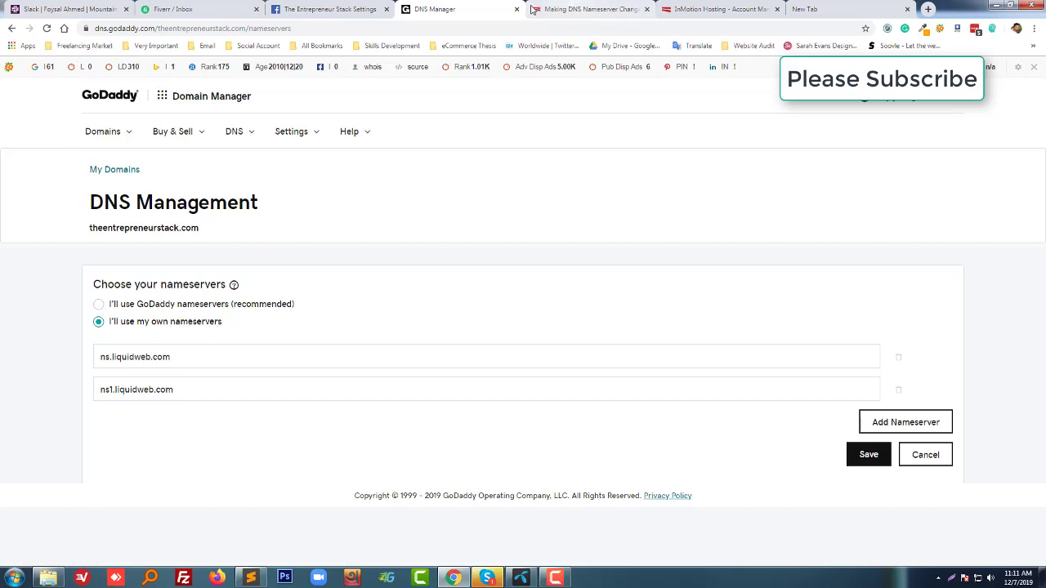
left_click(576, 9)
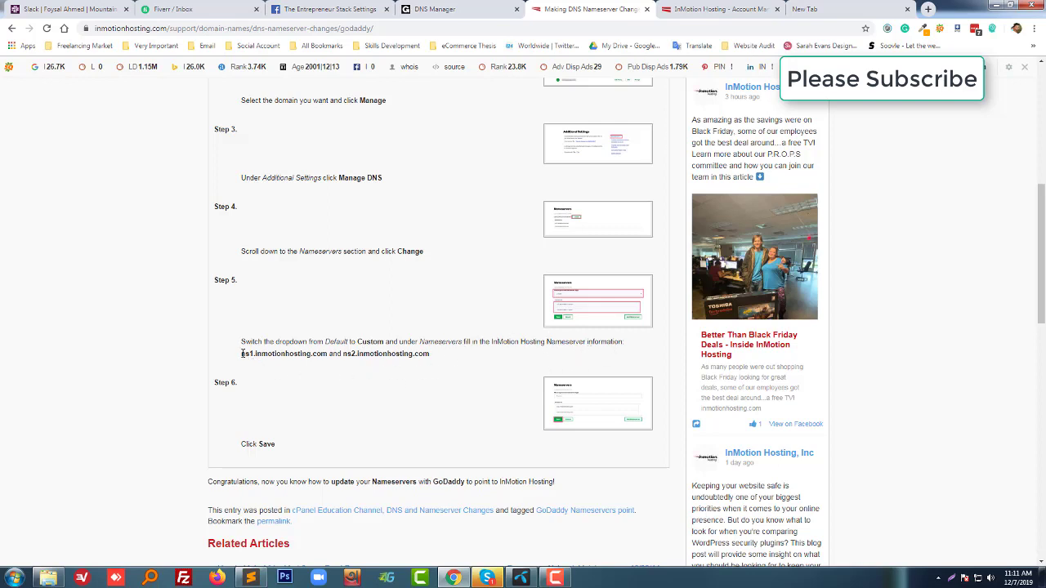
left_click_drag(242, 353, 324, 354)
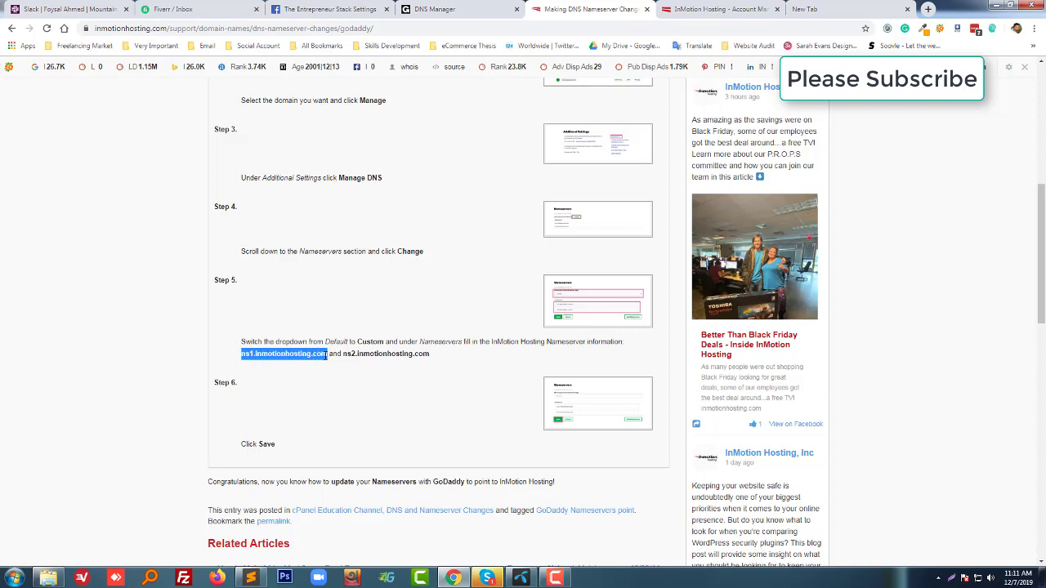
left_click(467, 9)
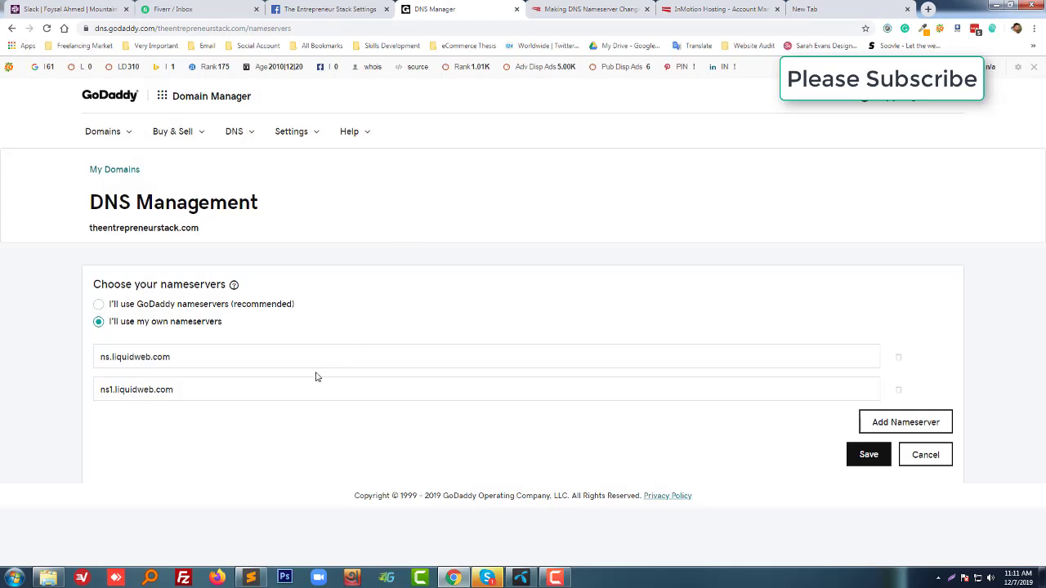
triple_click(305, 357)
type("ns1.inmotionhosting.com")
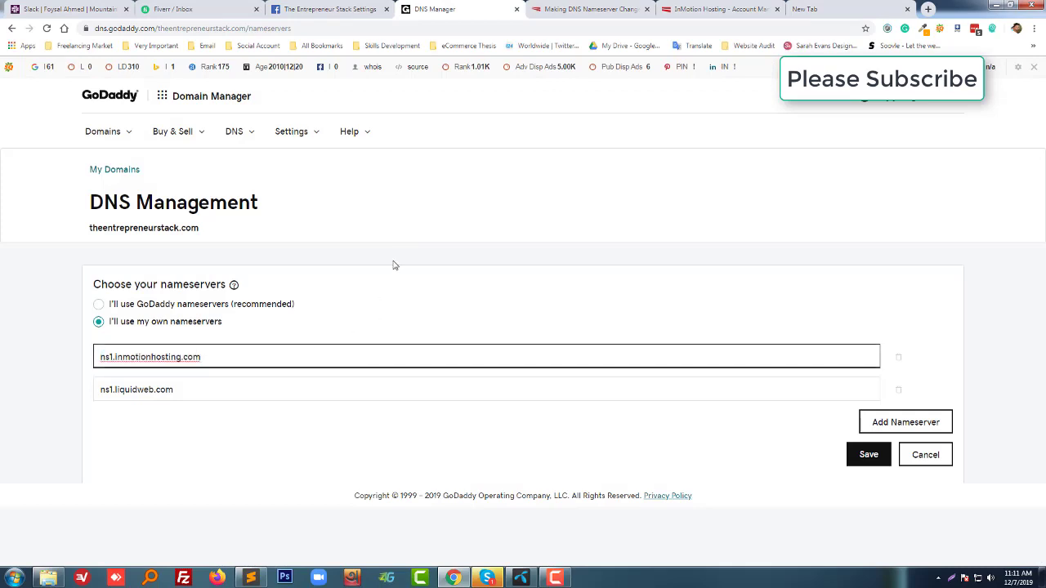
Step: Replace the second nameserver with ns2.inmotionhosting.com and save the nameserver change
left_click(585, 6)
left_click_drag(431, 354, 352, 355)
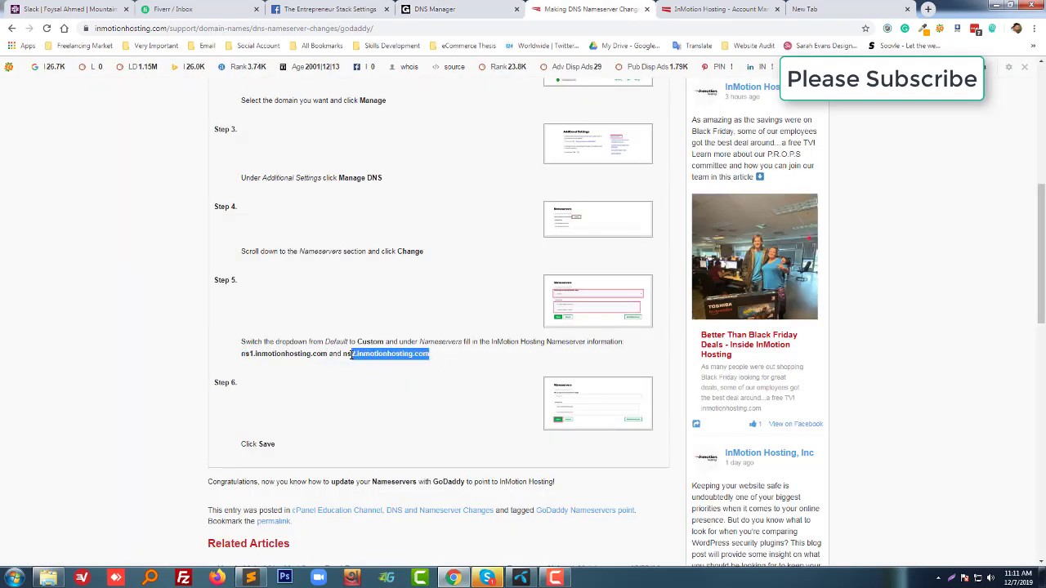
left_click(425, 7)
triple_click(283, 382)
type("ns2.inmotionhosting.com")
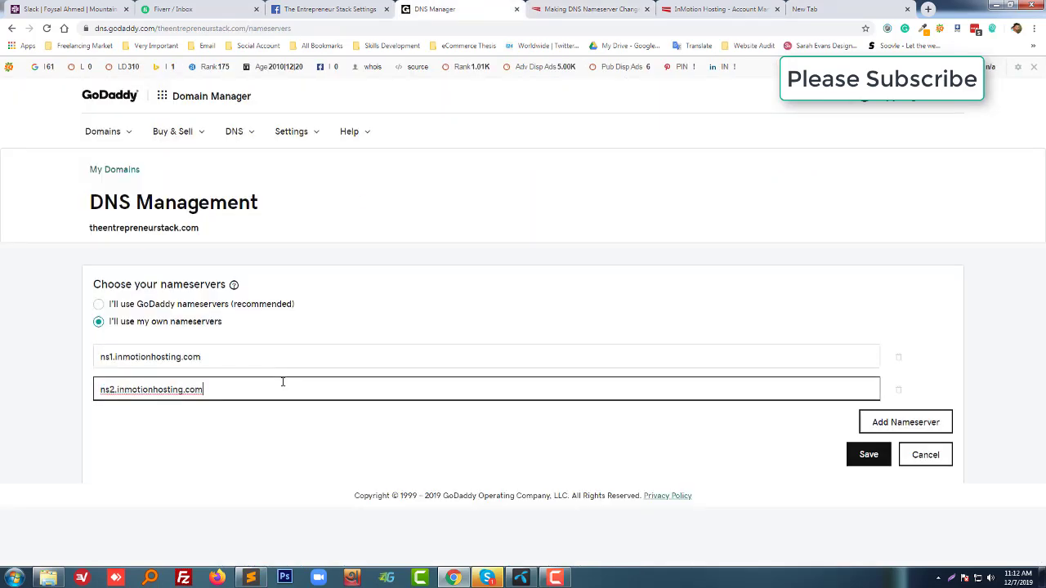
left_click(303, 453)
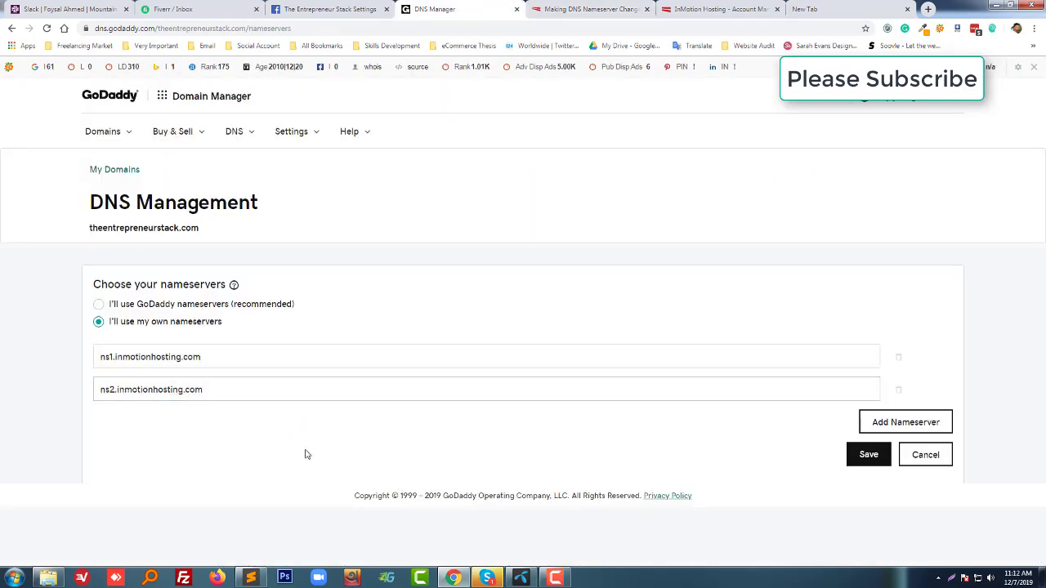
left_click(868, 459)
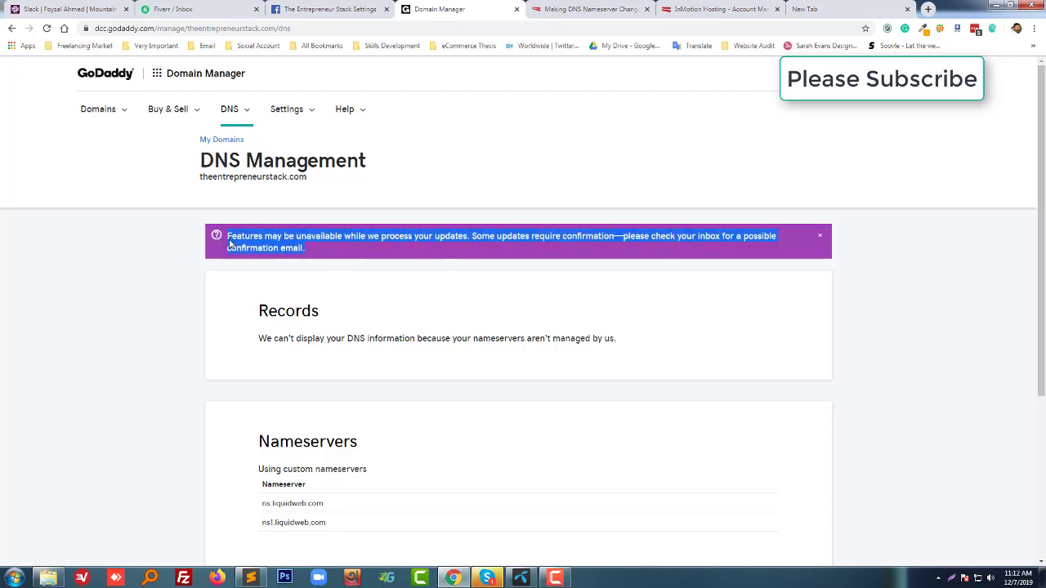
Step: Deselect the highlighted processing-updates notice on the theentrepreneurstack.com DNS page
left_click(358, 259)
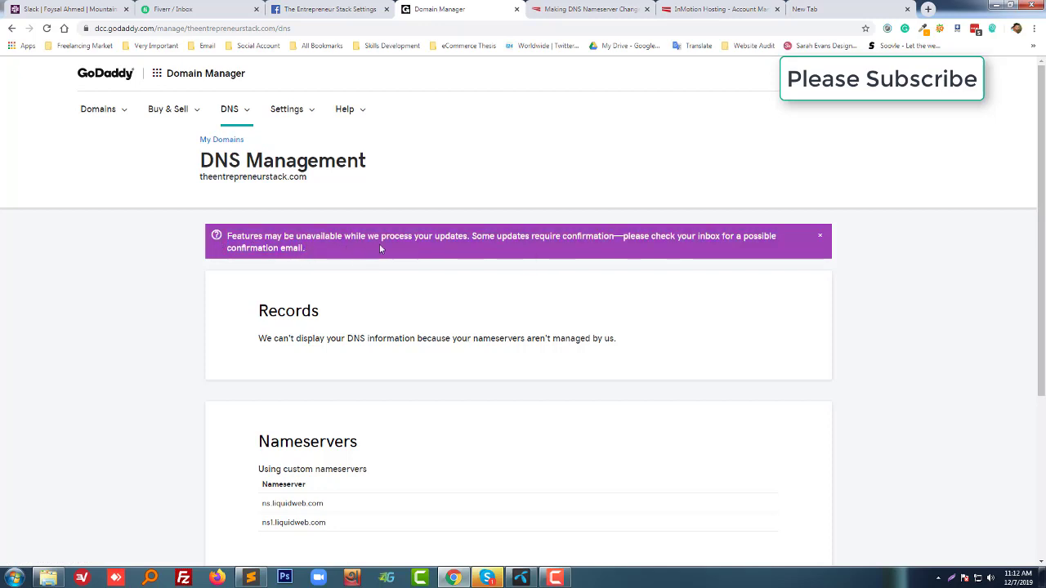